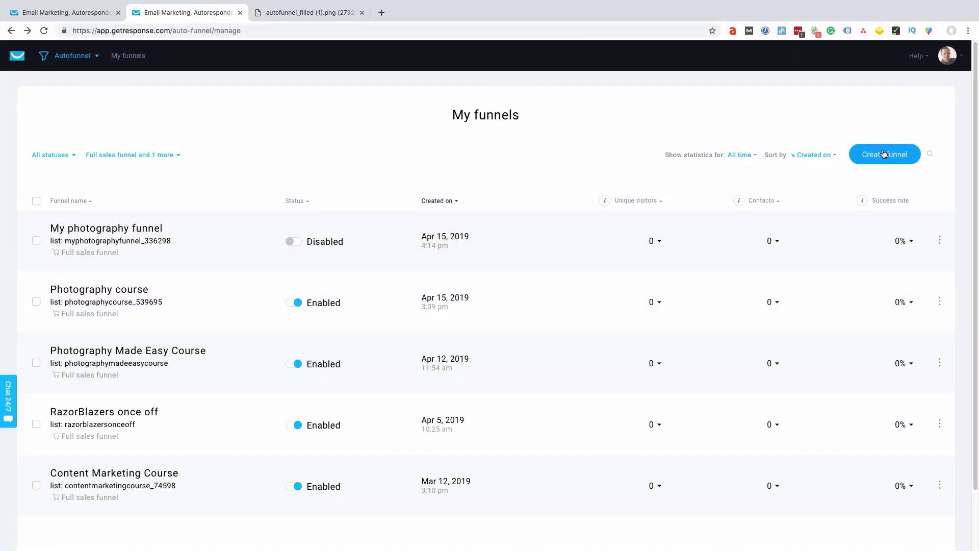
Step: Create a full sales funnel named 'Photography course' for selling a product
{"action": "left_click", "coordinate": [884, 154]}
{"action": "type", "text": "Photograph"}
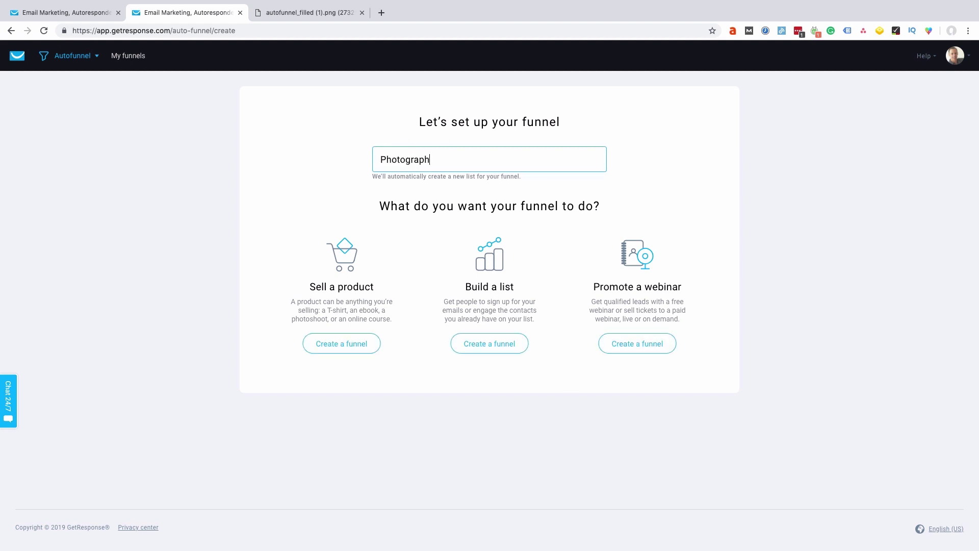
{"action": "type", "text": "y course"}
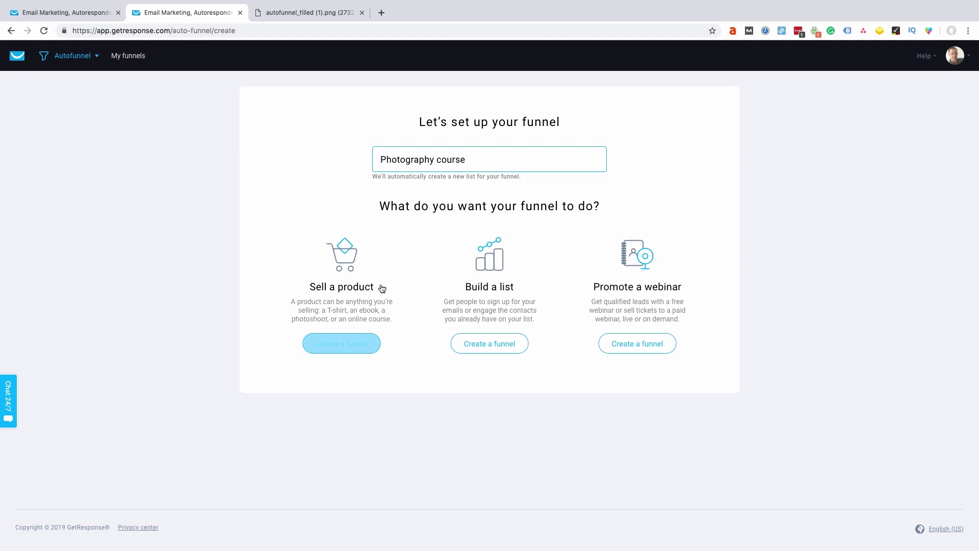
{"action": "left_click", "coordinate": [365, 348]}
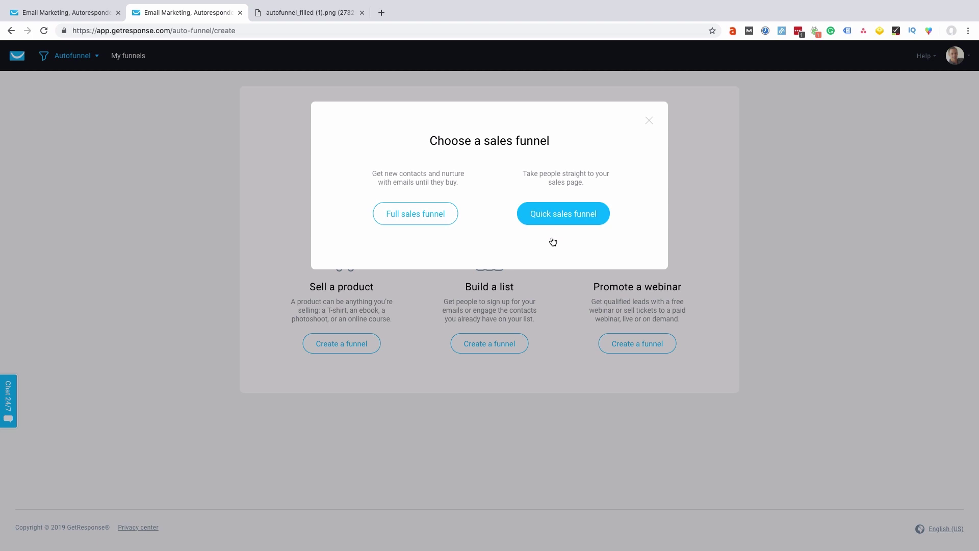
{"action": "left_click", "coordinate": [417, 218]}
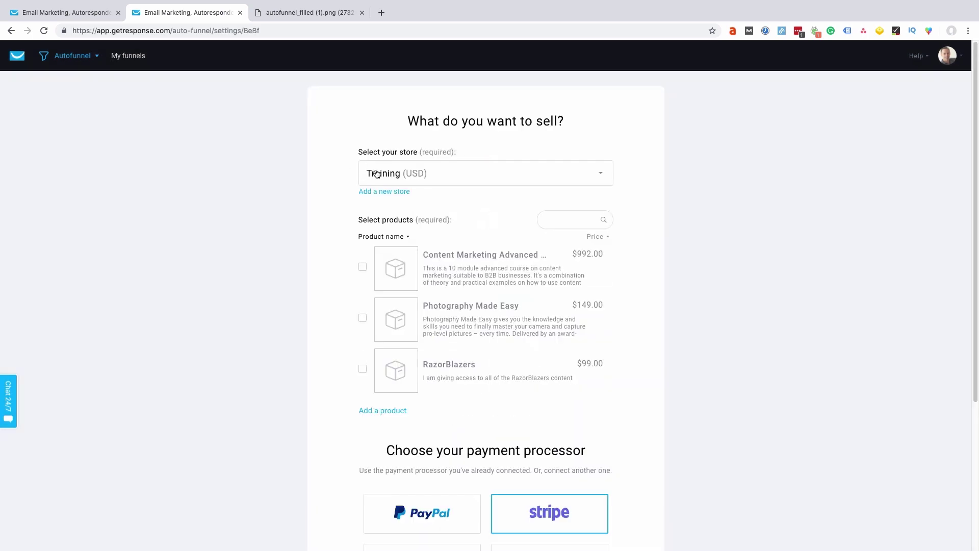
Step: Choose Photography Made Easy from the Training store as the funnel's product and save the settings
{"action": "scroll", "coordinate": [331, 188], "scroll_direction": "down", "scroll_amount": 1}
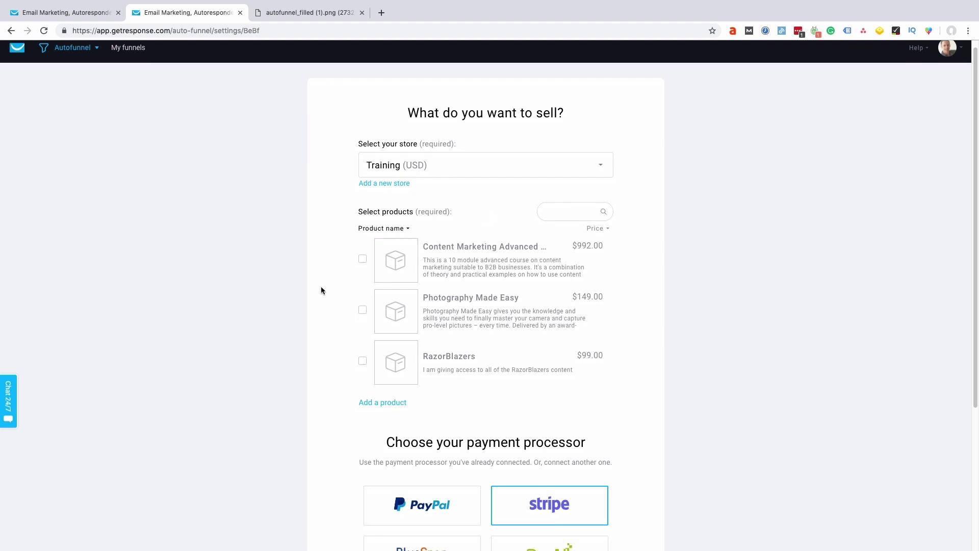
{"action": "scroll", "coordinate": [333, 365], "scroll_direction": "down", "scroll_amount": 1}
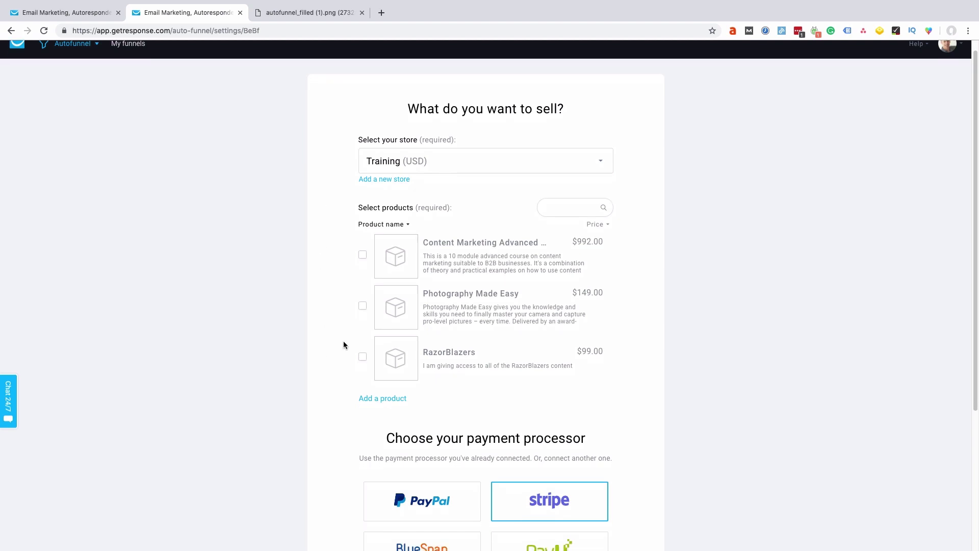
{"action": "left_click", "coordinate": [362, 308]}
{"action": "scroll", "coordinate": [300, 310], "scroll_direction": "down", "scroll_amount": 5}
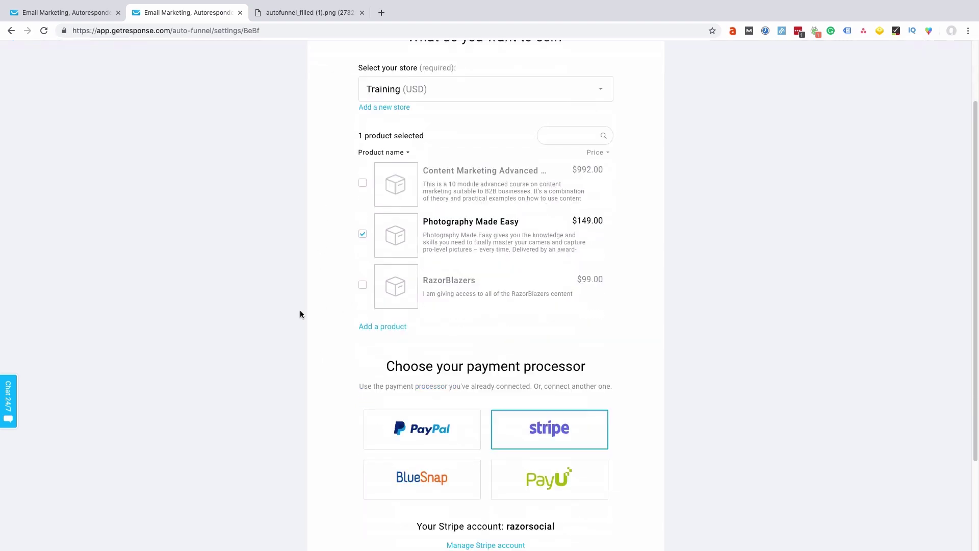
{"action": "scroll", "coordinate": [302, 313], "scroll_direction": "down", "scroll_amount": 1}
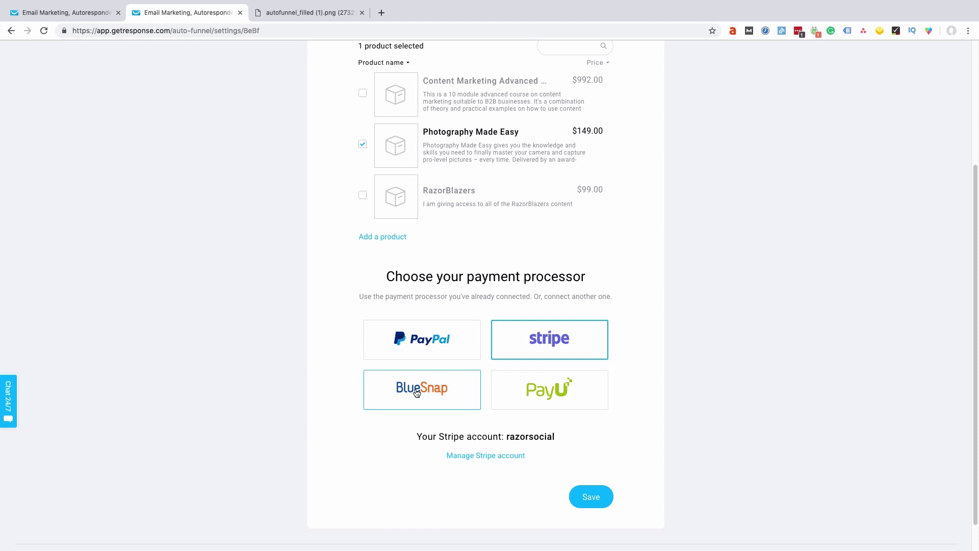
{"action": "left_click", "coordinate": [591, 497]}
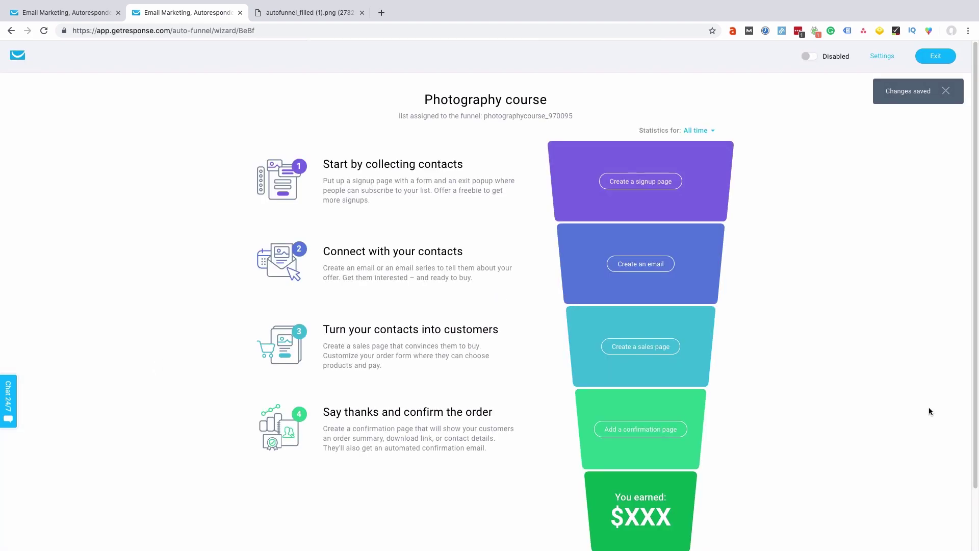
{"action": "scroll", "coordinate": [843, 367], "scroll_direction": "down", "scroll_amount": 1}
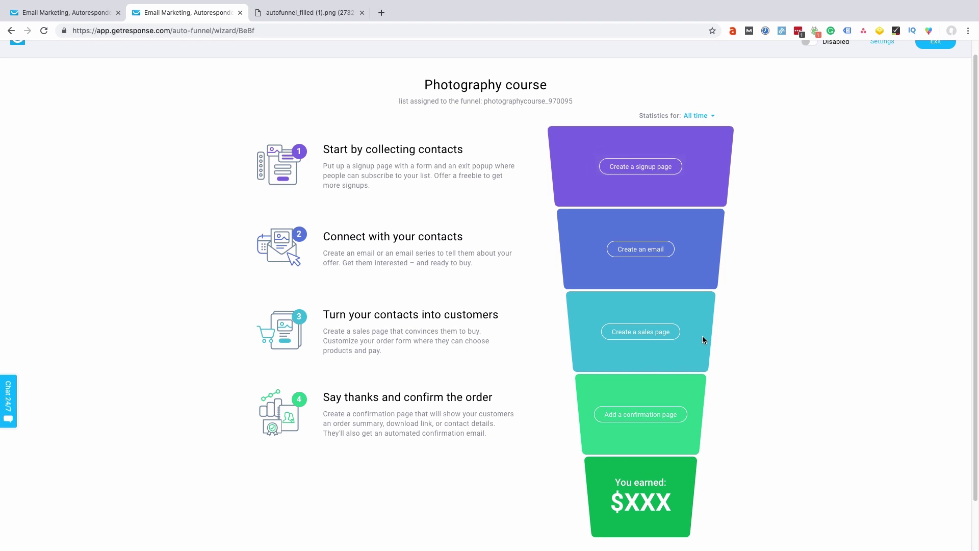
{"action": "scroll", "coordinate": [703, 338], "scroll_direction": "down", "scroll_amount": 1}
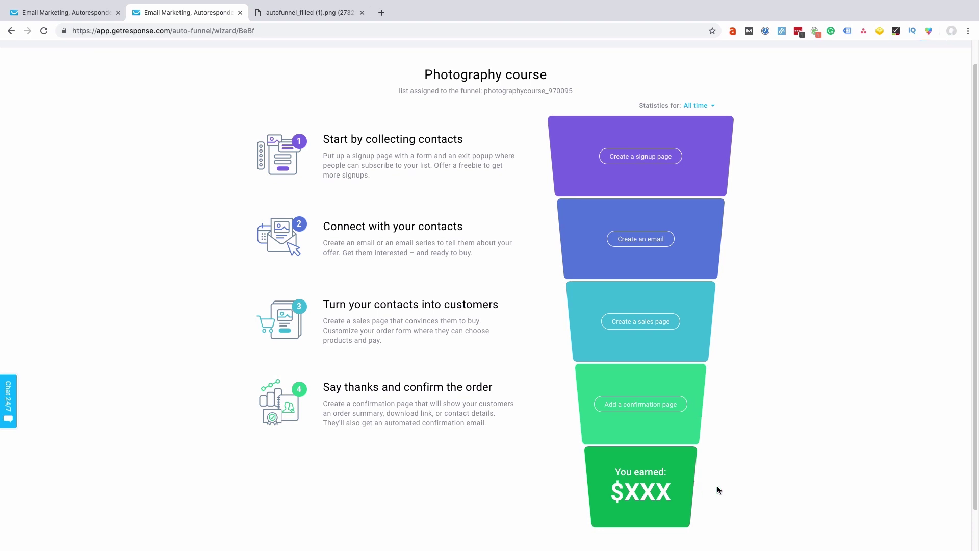
{"action": "scroll", "coordinate": [773, 221], "scroll_direction": "up", "scroll_amount": 1}
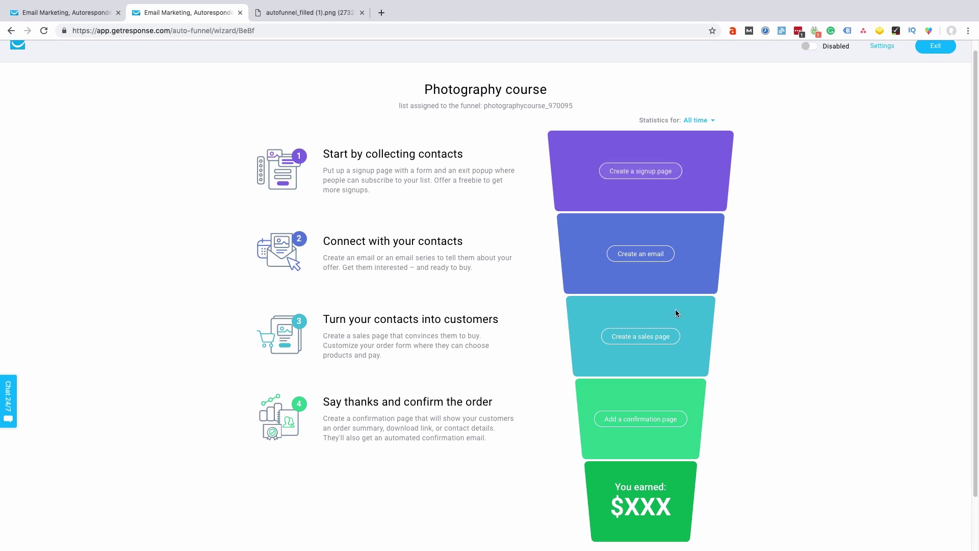
Step: Start a signup page named 'sign up page' from the Healthy diet course template
{"action": "left_click", "coordinate": [638, 173]}
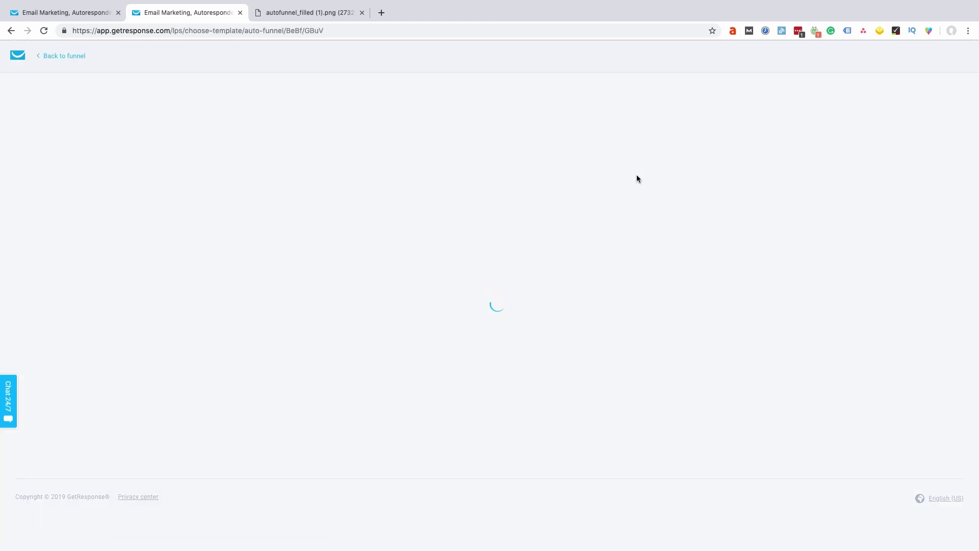
{"action": "scroll", "coordinate": [430, 212], "scroll_direction": "down", "scroll_amount": 1}
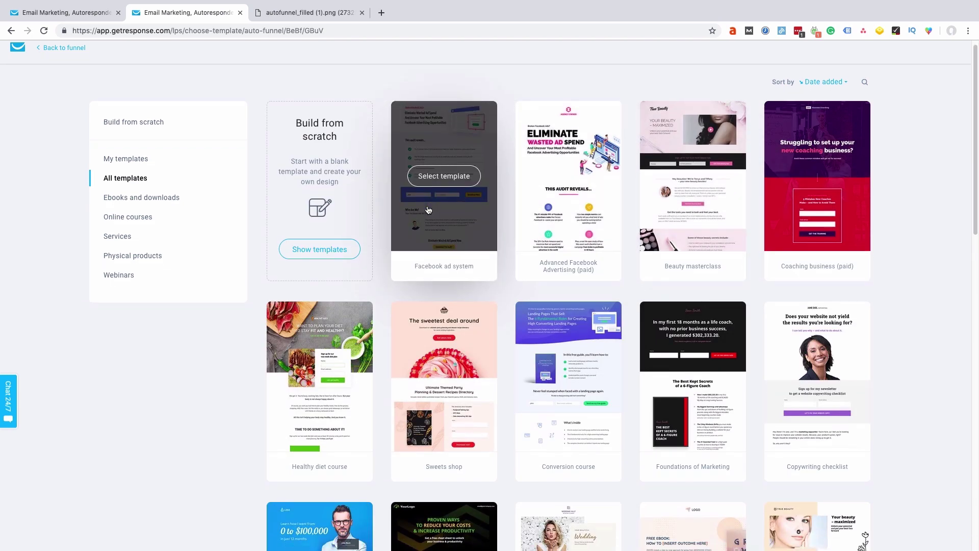
{"action": "scroll", "coordinate": [388, 250], "scroll_direction": "down", "scroll_amount": 1}
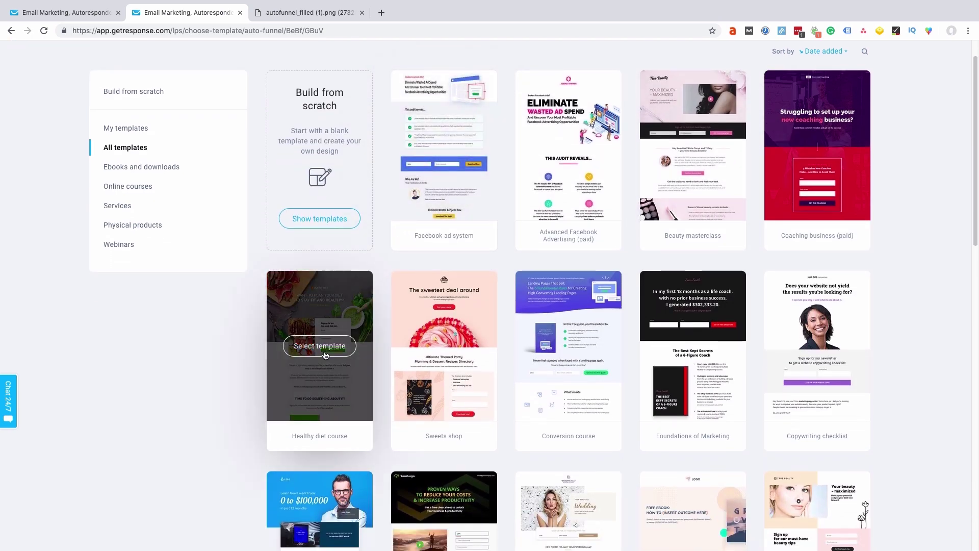
{"action": "left_click", "coordinate": [320, 346]}
{"action": "left_click", "coordinate": [493, 145]}
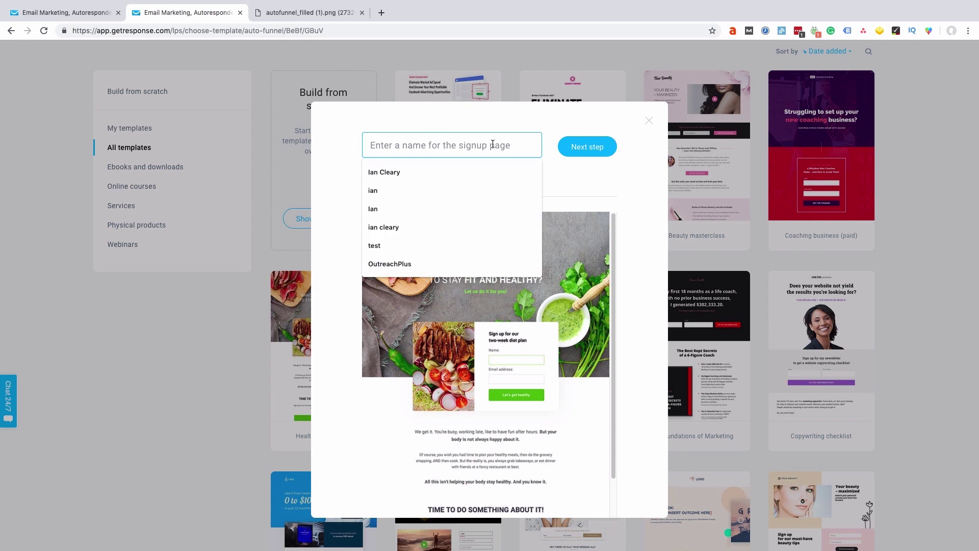
{"action": "type", "text": "sign up page"}
{"action": "key", "text": "Return"}
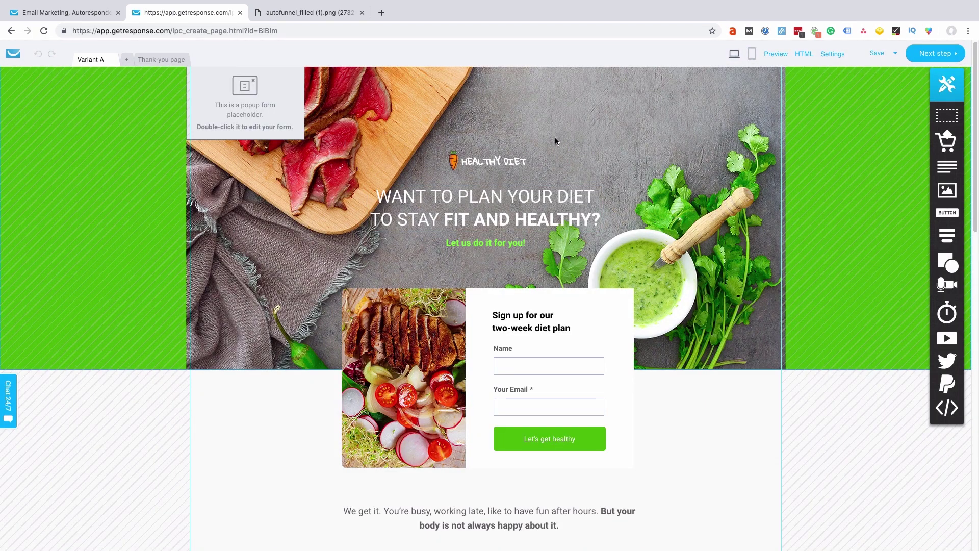
Step: Replace the hero background image, set it to no repeat and centred, and reduce its scale
{"action": "double_click", "coordinate": [551, 146]}
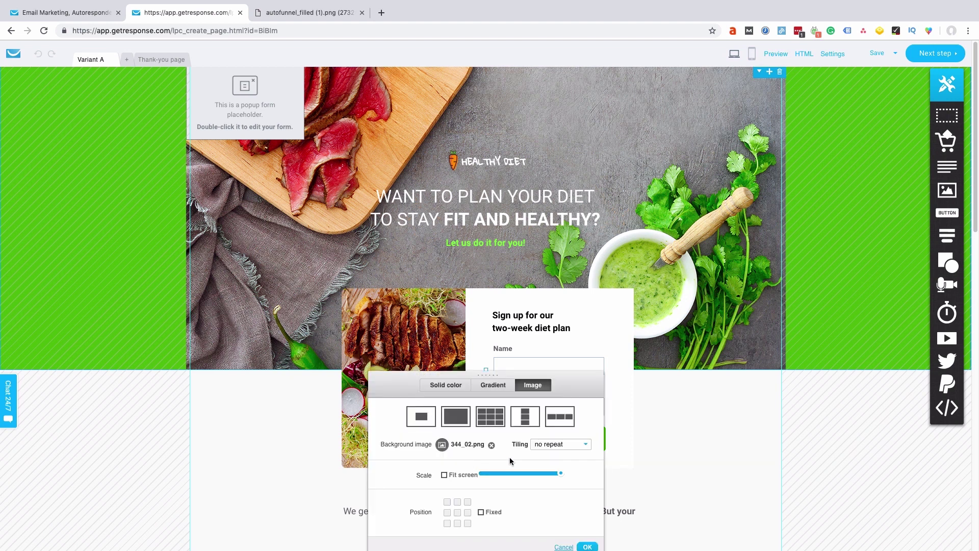
{"action": "left_click", "coordinate": [495, 444]}
{"action": "left_click", "coordinate": [474, 477]}
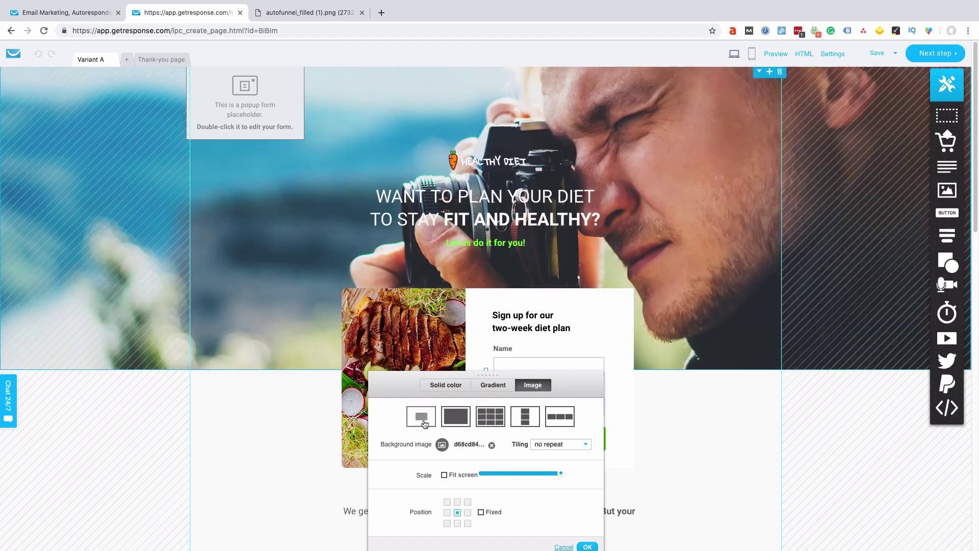
{"action": "left_click", "coordinate": [421, 416]}
{"action": "left_click_drag", "start_coordinate": [556, 477], "coordinate": [519, 476]}
{"action": "left_click", "coordinate": [587, 547]}
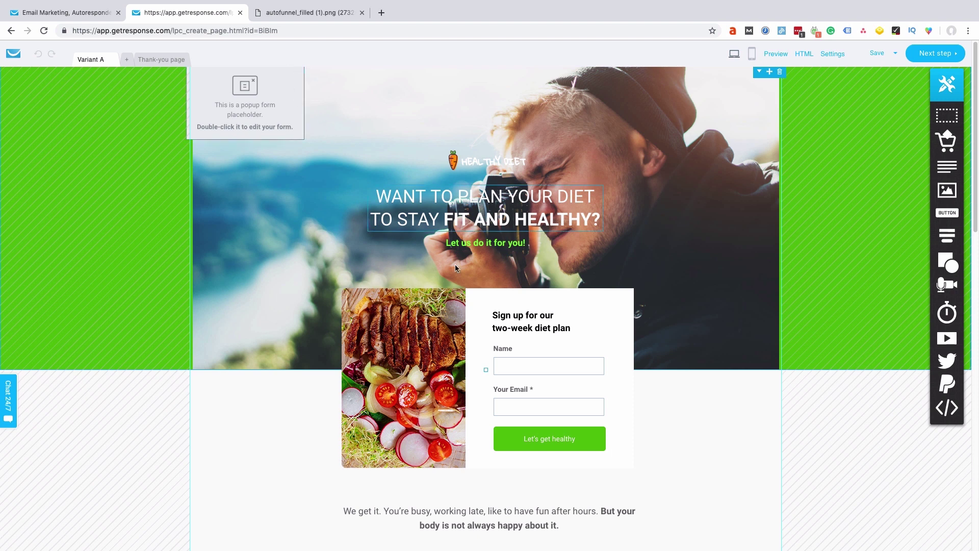
Step: Delete the food photo and move the signup form to the hero's left side
{"action": "left_click", "coordinate": [454, 308]}
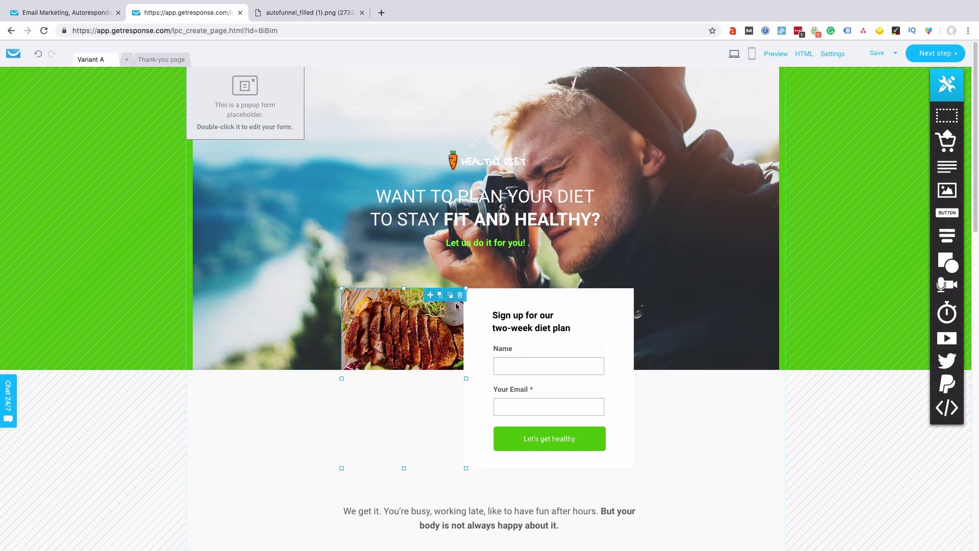
{"action": "left_click", "coordinate": [460, 293]}
{"action": "left_click_drag", "start_coordinate": [508, 302], "coordinate": [240, 187]}
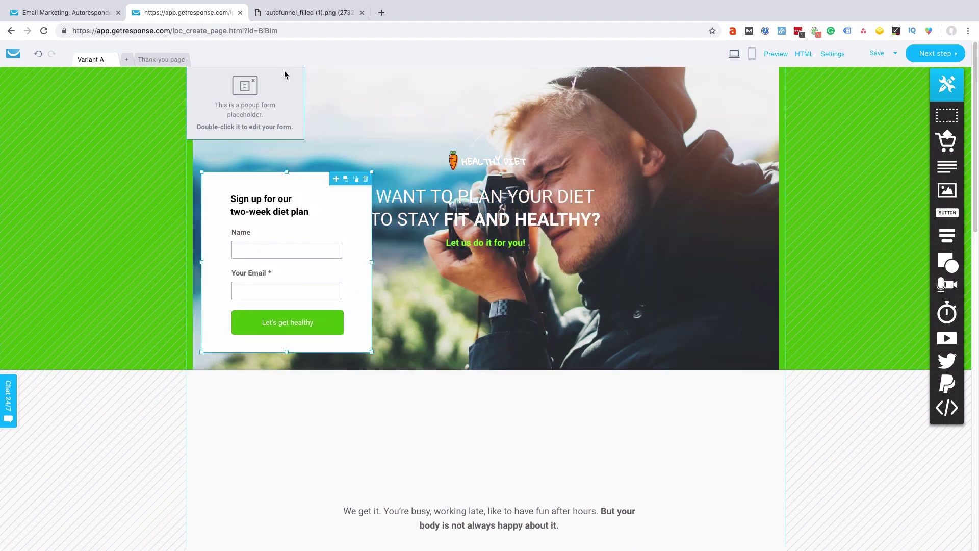
Step: Move the headline to the hero's top-left and nudge the signup form up and right
{"action": "left_click", "coordinate": [299, 108]}
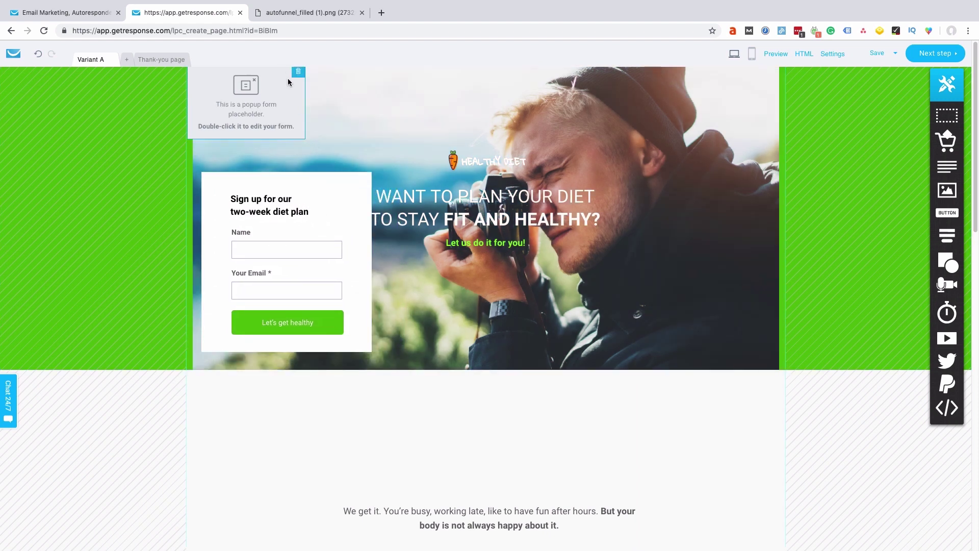
{"action": "left_click", "coordinate": [405, 192]}
{"action": "left_click_drag", "start_coordinate": [396, 188], "coordinate": [240, 100]}
{"action": "left_click_drag", "start_coordinate": [286, 193], "coordinate": [313, 181]}
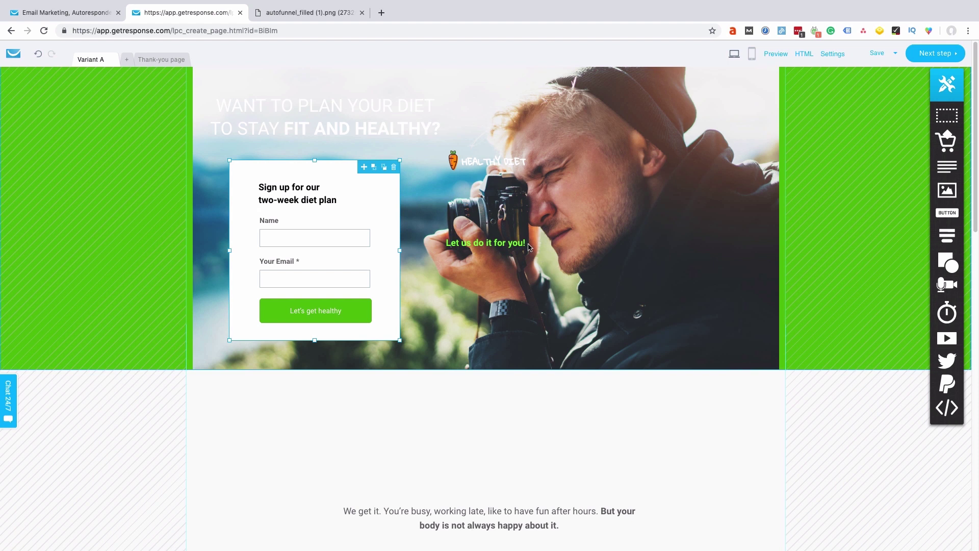
Step: Delete the 'Let us do it for you!' tagline, check the Thank-you page, then save and exit
{"action": "left_click", "coordinate": [500, 241]}
{"action": "left_click", "coordinate": [520, 233]}
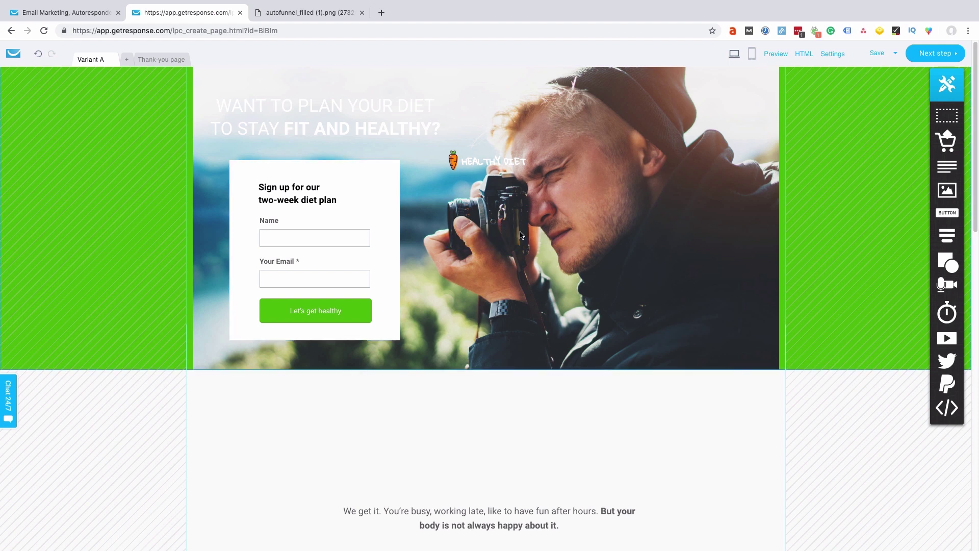
{"action": "left_click", "coordinate": [178, 62]}
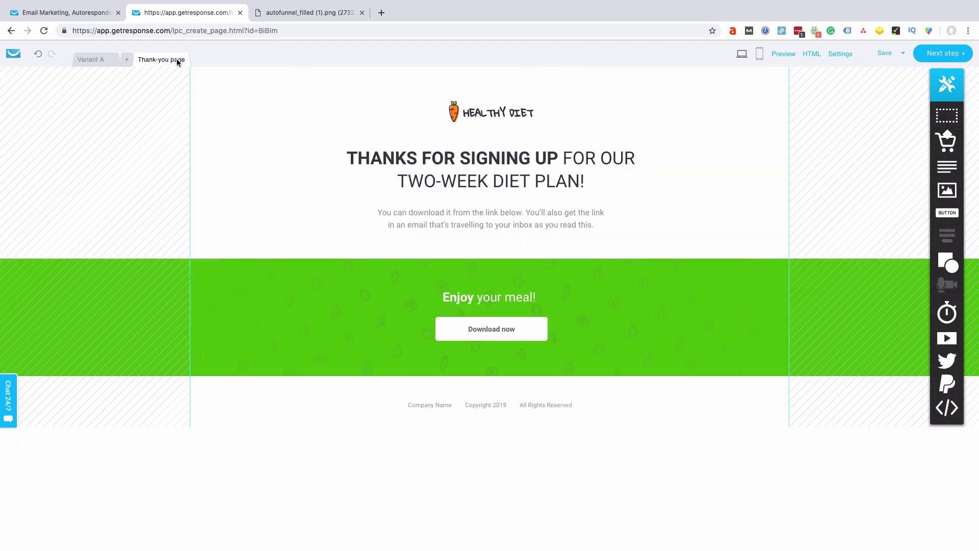
{"action": "left_click", "coordinate": [88, 62]}
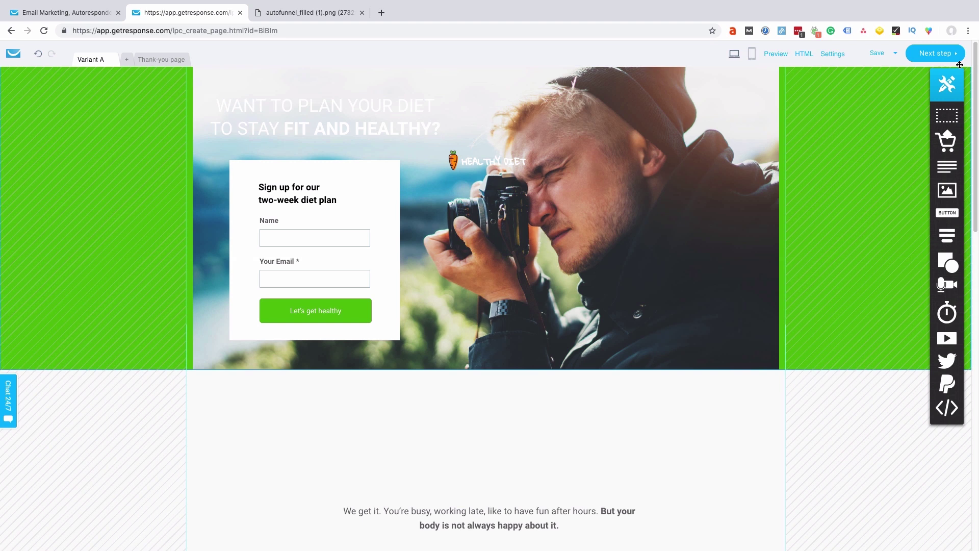
{"action": "left_click", "coordinate": [902, 55]}
{"action": "left_click", "coordinate": [870, 87]}
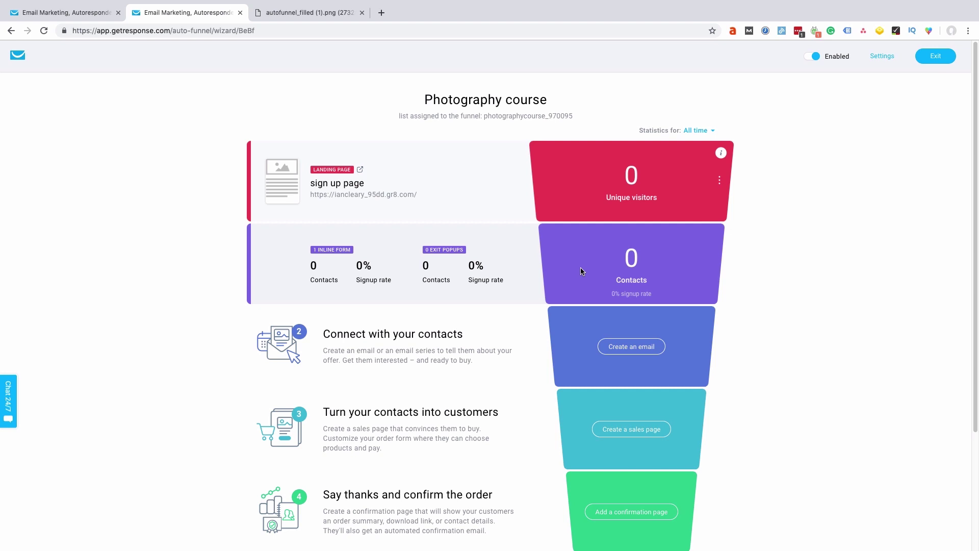
Step: Review the Photography course funnel overview, then view the autofunnel_filled example image
{"action": "scroll", "coordinate": [590, 272], "scroll_direction": "down", "scroll_amount": 1}
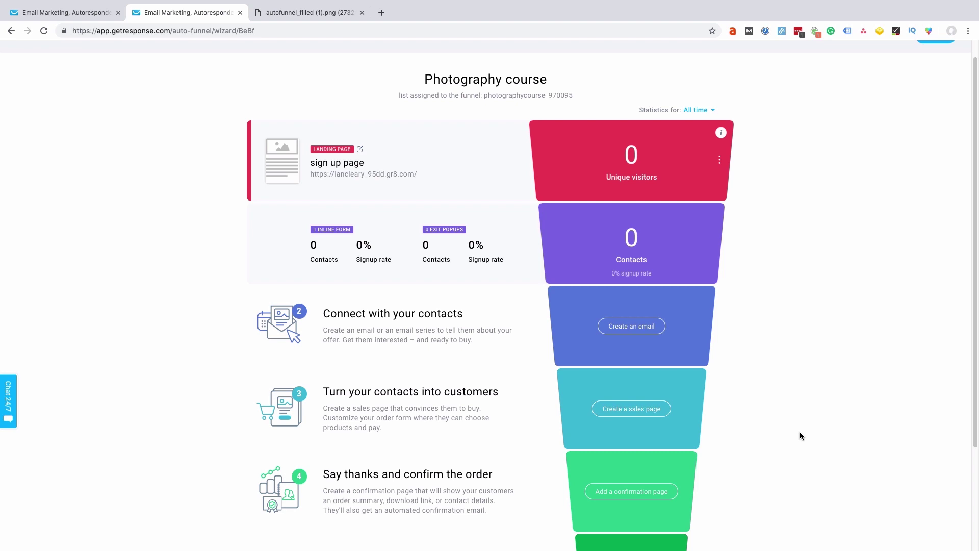
{"action": "scroll", "coordinate": [785, 422], "scroll_direction": "down", "scroll_amount": 1}
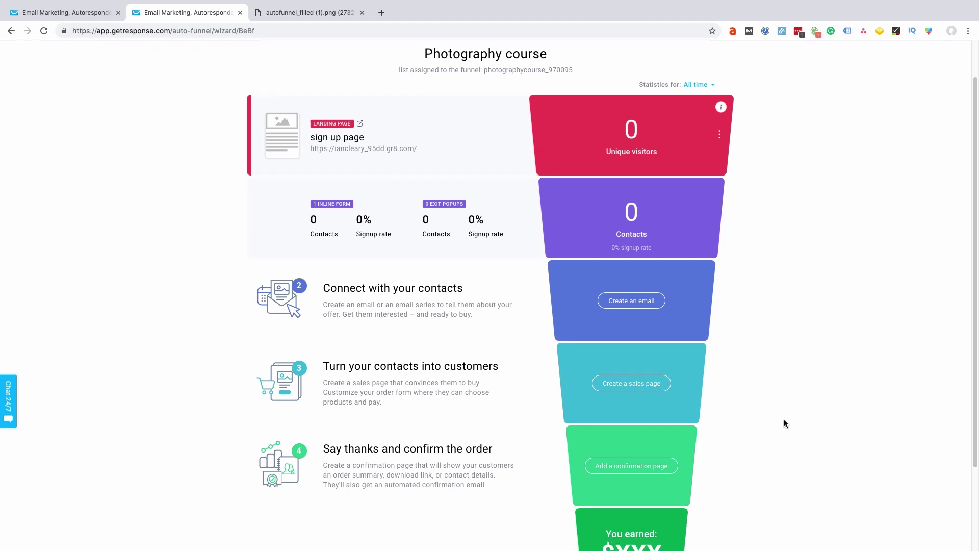
{"action": "scroll", "coordinate": [707, 396], "scroll_direction": "down", "scroll_amount": 1}
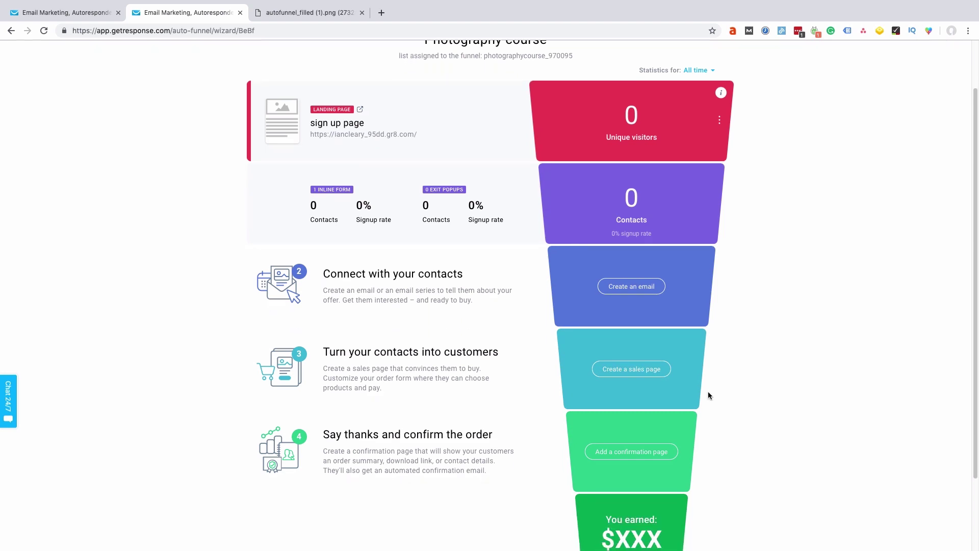
{"action": "scroll", "coordinate": [708, 391], "scroll_direction": "down", "scroll_amount": 1}
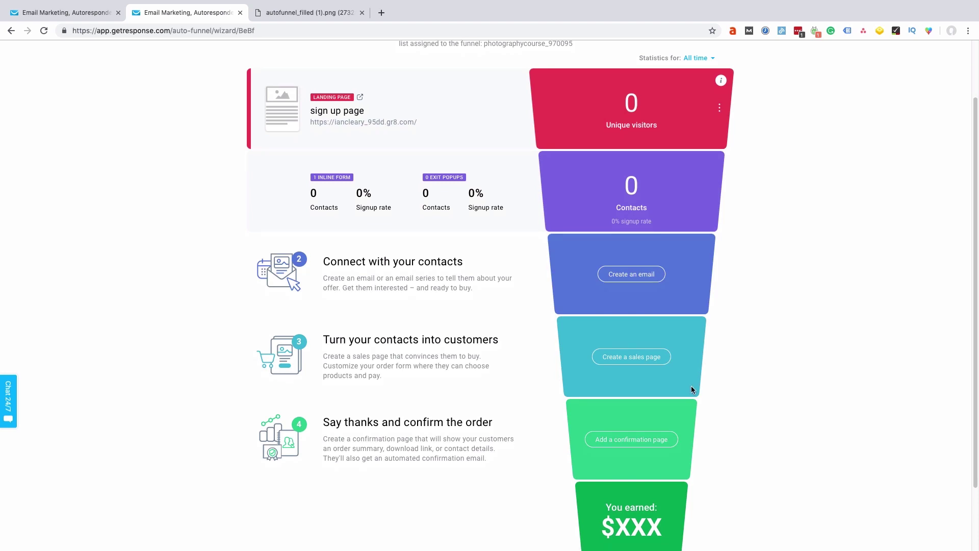
{"action": "scroll", "coordinate": [692, 390], "scroll_direction": "down", "scroll_amount": 1}
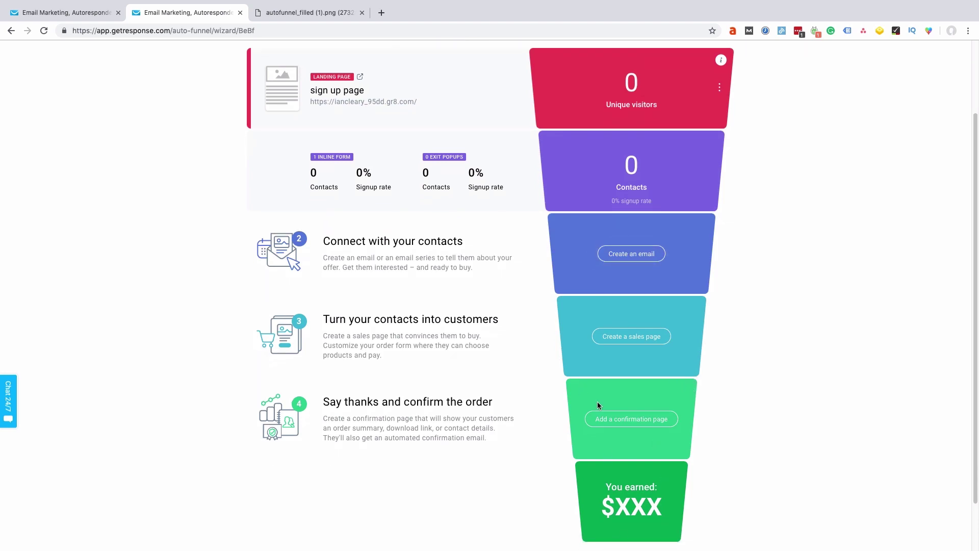
{"action": "scroll", "coordinate": [813, 381], "scroll_direction": "up", "scroll_amount": 3}
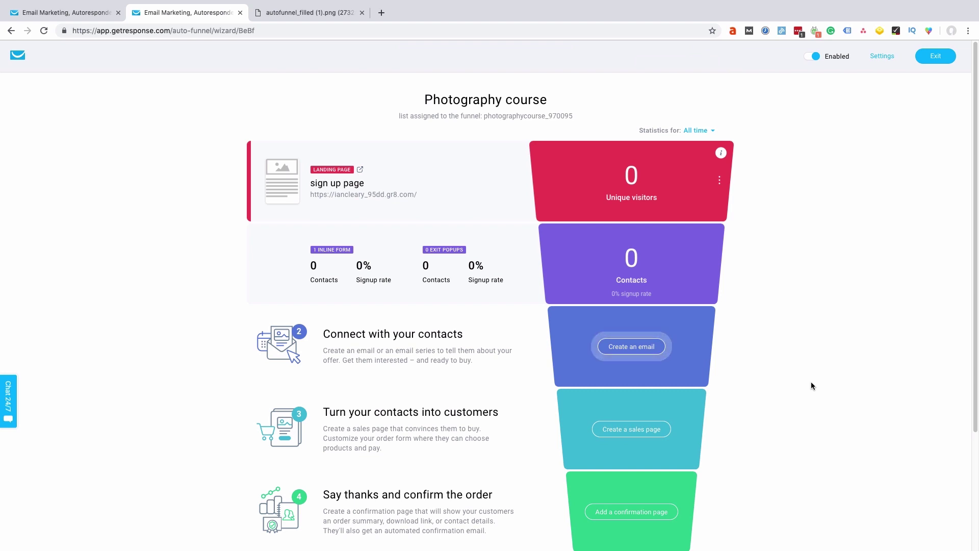
{"action": "left_click", "coordinate": [323, 13]}
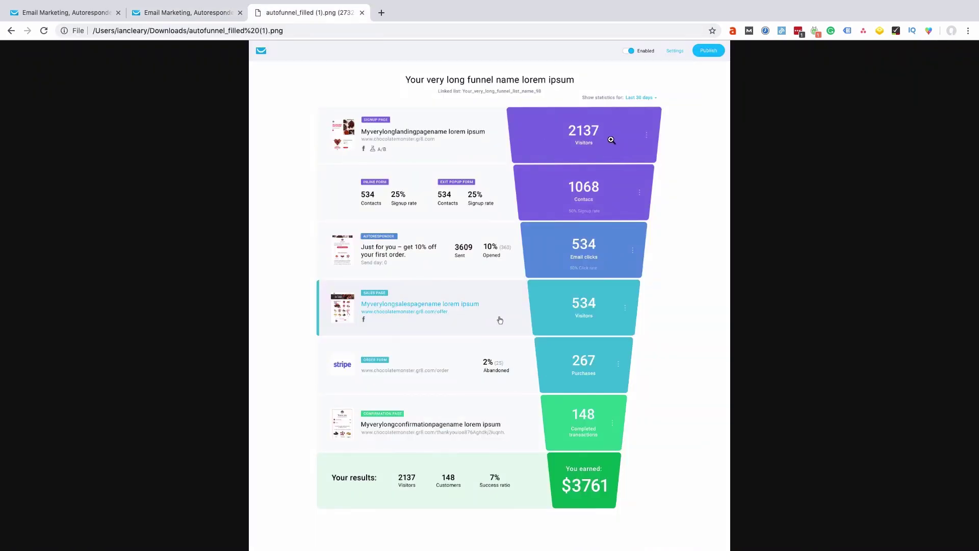